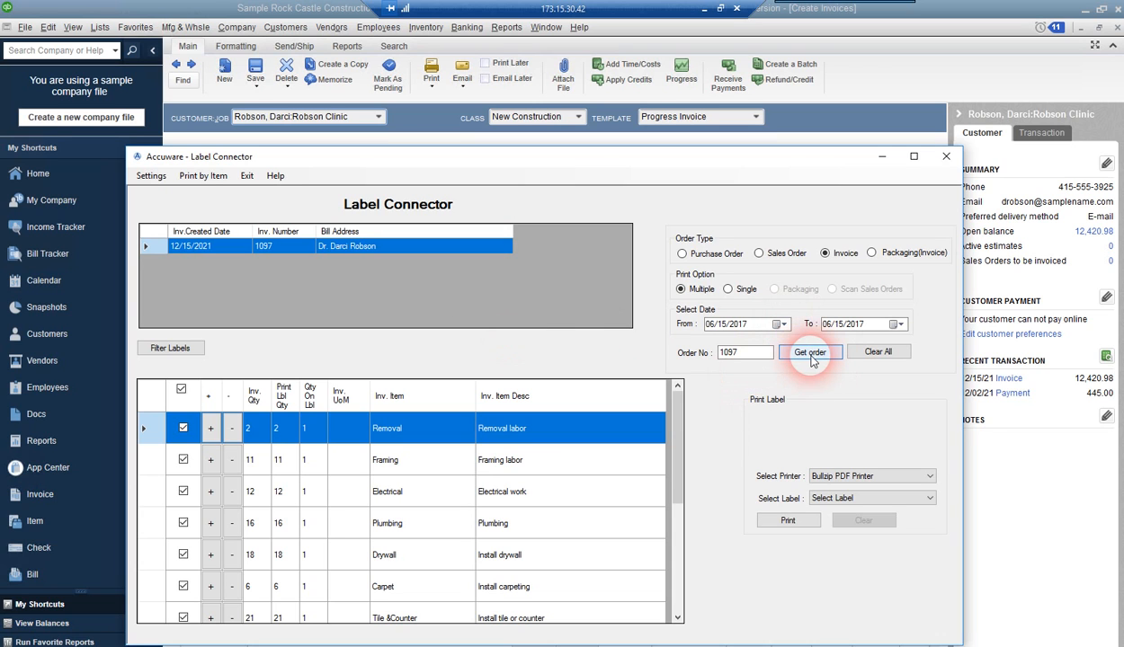
Retrieve the invoice by its order number and select the Zebra 220Xi4 (203 dpi) printer for its labels.
{"action": "left_click", "coordinate": [815, 362]}
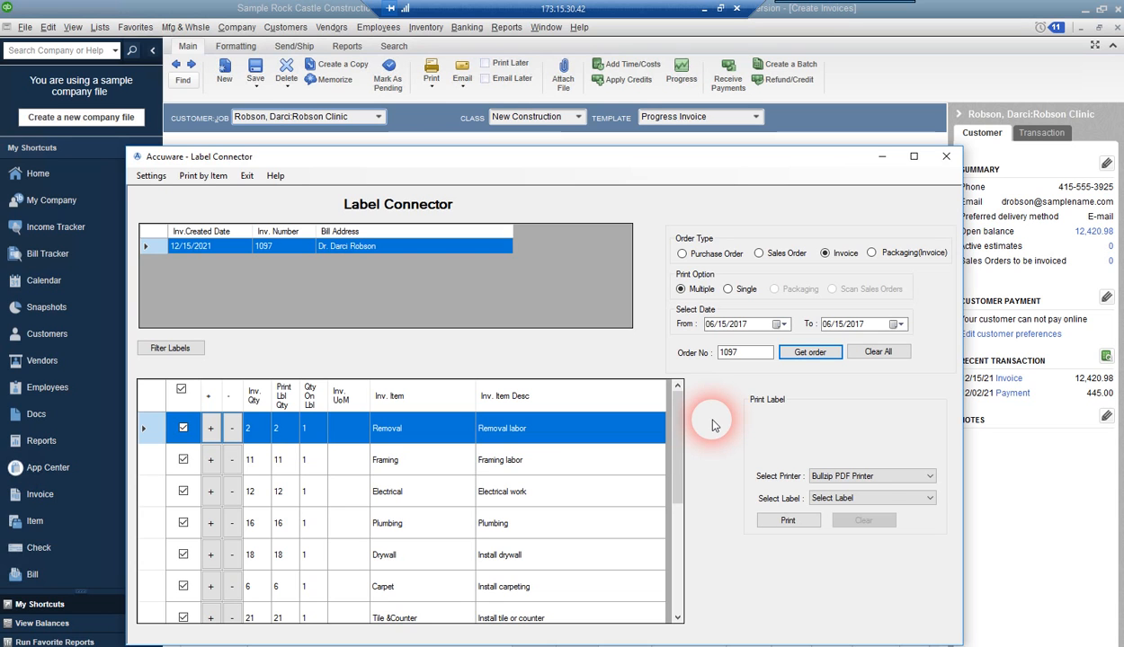
{"action": "left_click", "coordinate": [910, 481]}
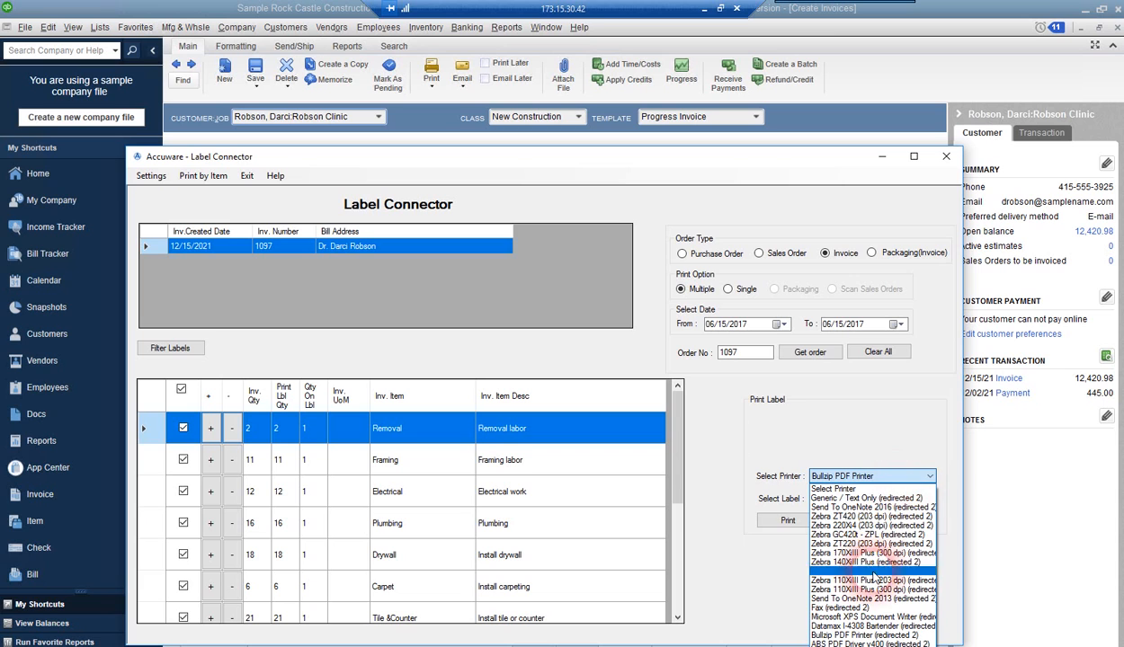
{"action": "left_click", "coordinate": [870, 476]}
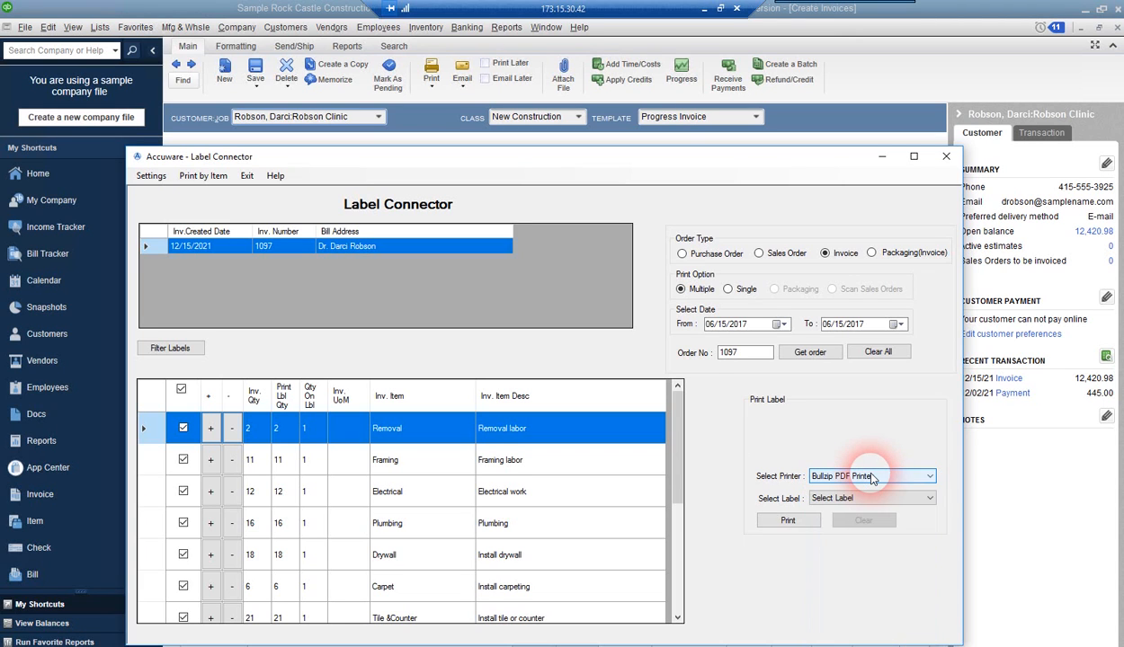
{"action": "left_click", "coordinate": [871, 478]}
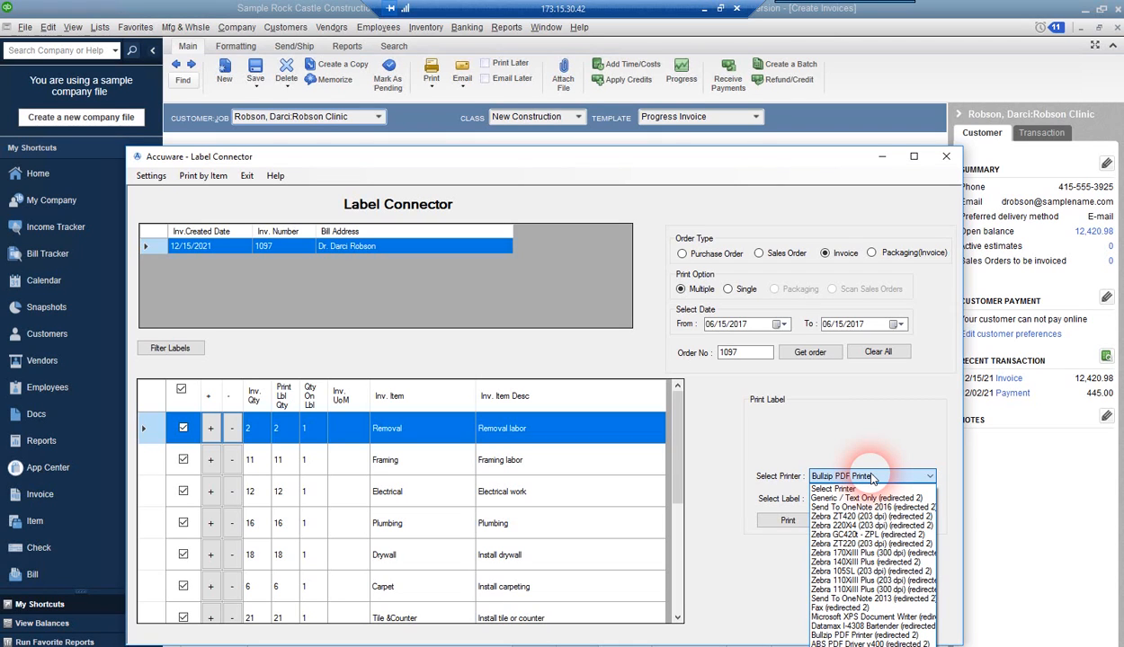
{"action": "left_click", "coordinate": [861, 525]}
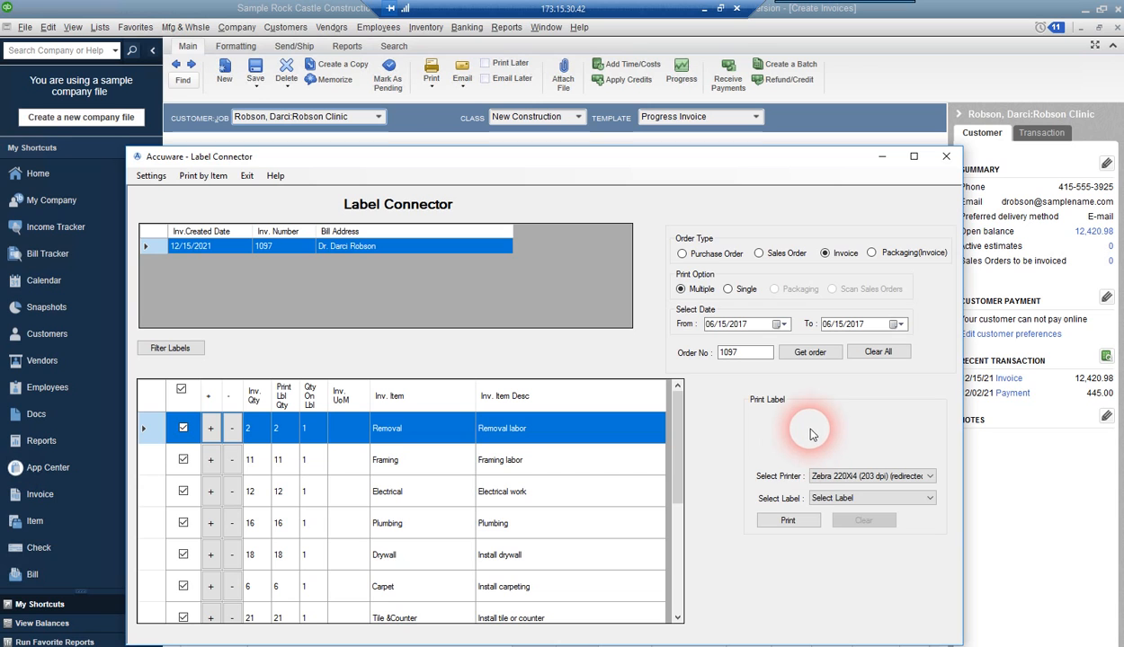
Look through the label templates available for printing the invoice, without choosing one.
{"action": "left_click", "coordinate": [831, 499]}
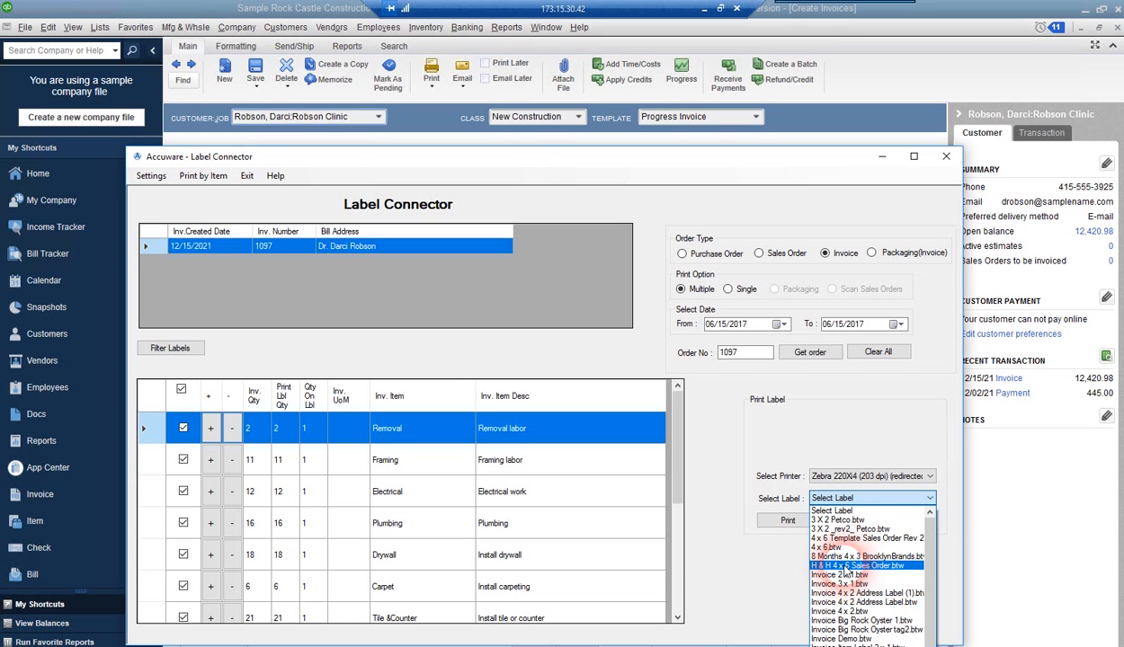
{"action": "left_click", "coordinate": [828, 436]}
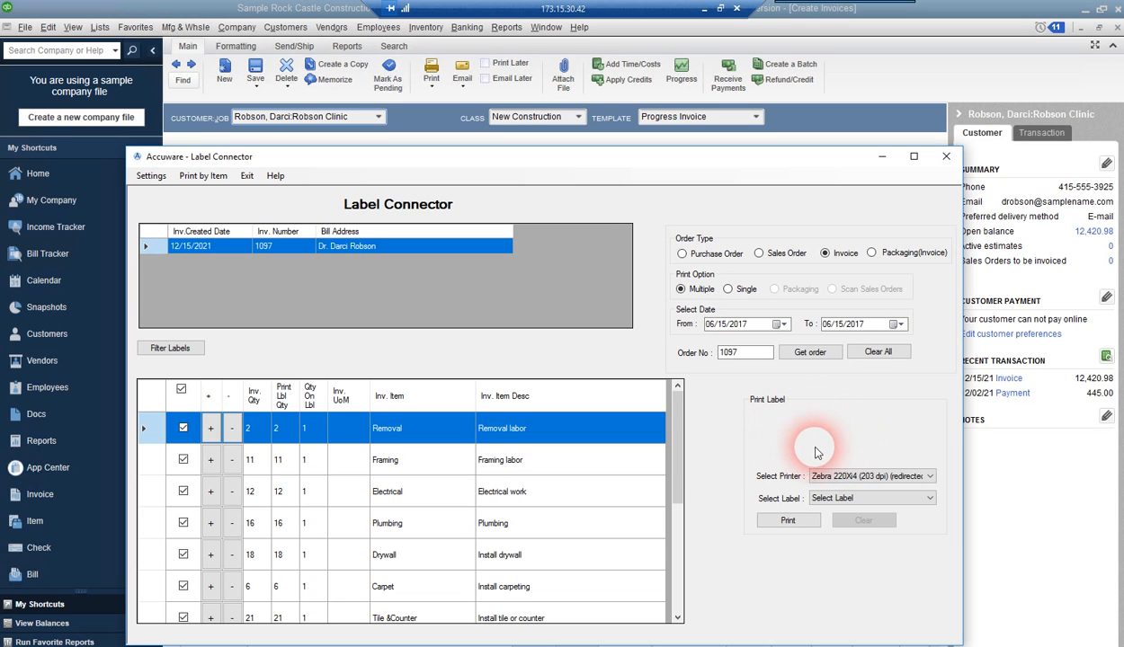
{"action": "left_click", "coordinate": [918, 499]}
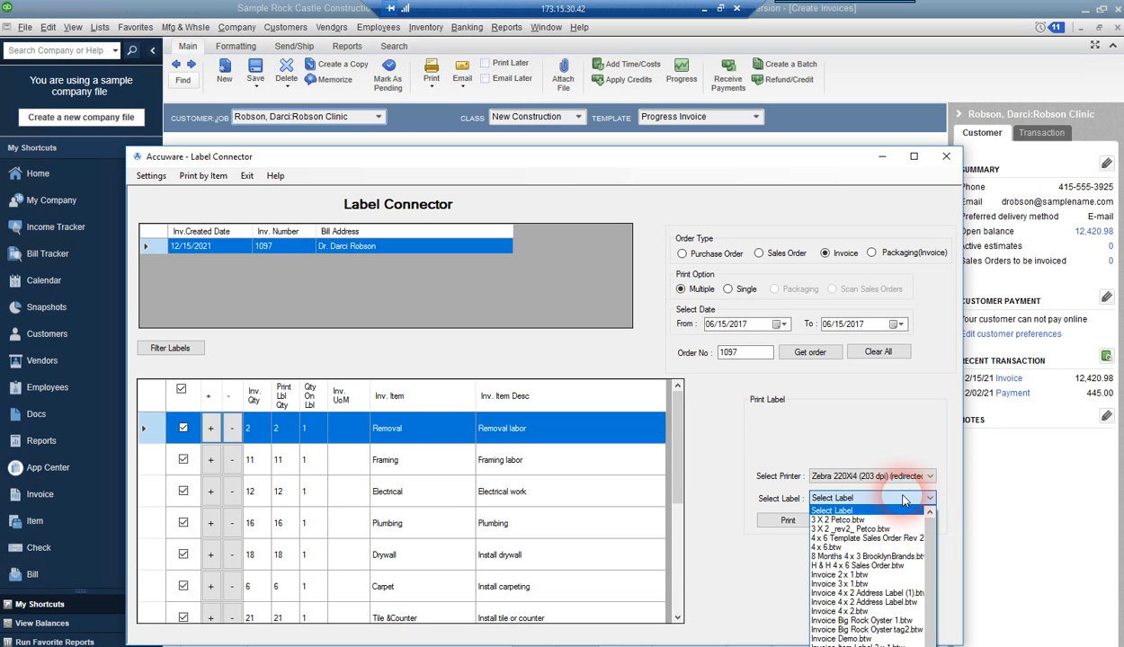
{"action": "left_click", "coordinate": [904, 500]}
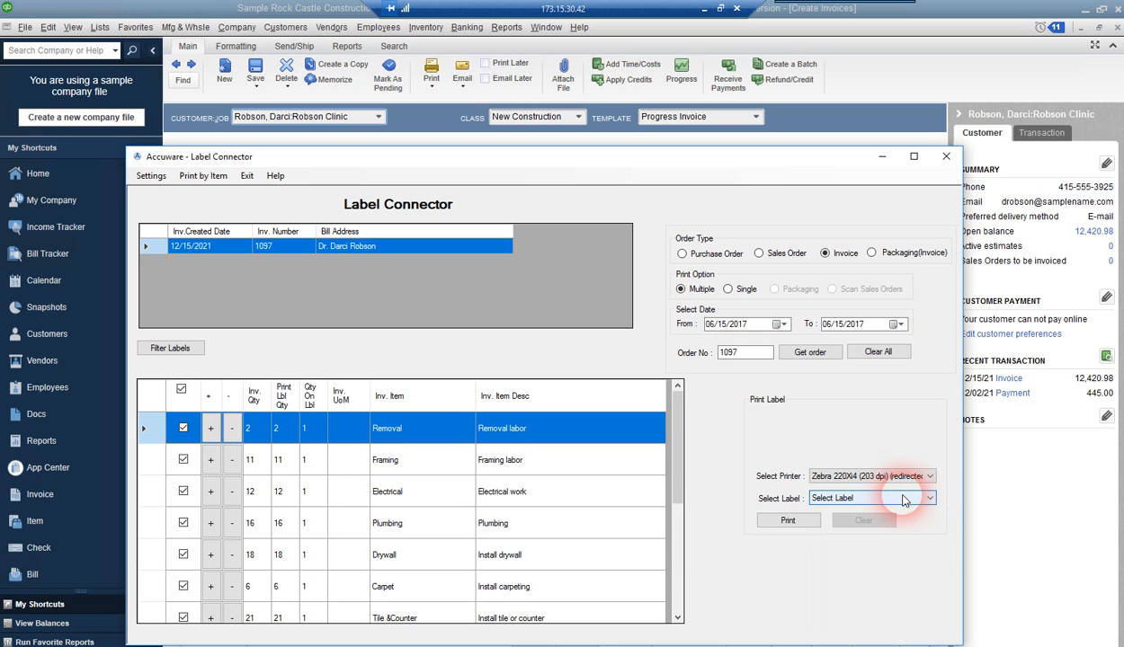
Check the template label path in the general settings, then compare it with the list of selectable labels.
{"action": "left_click", "coordinate": [149, 176]}
{"action": "left_click", "coordinate": [173, 193]}
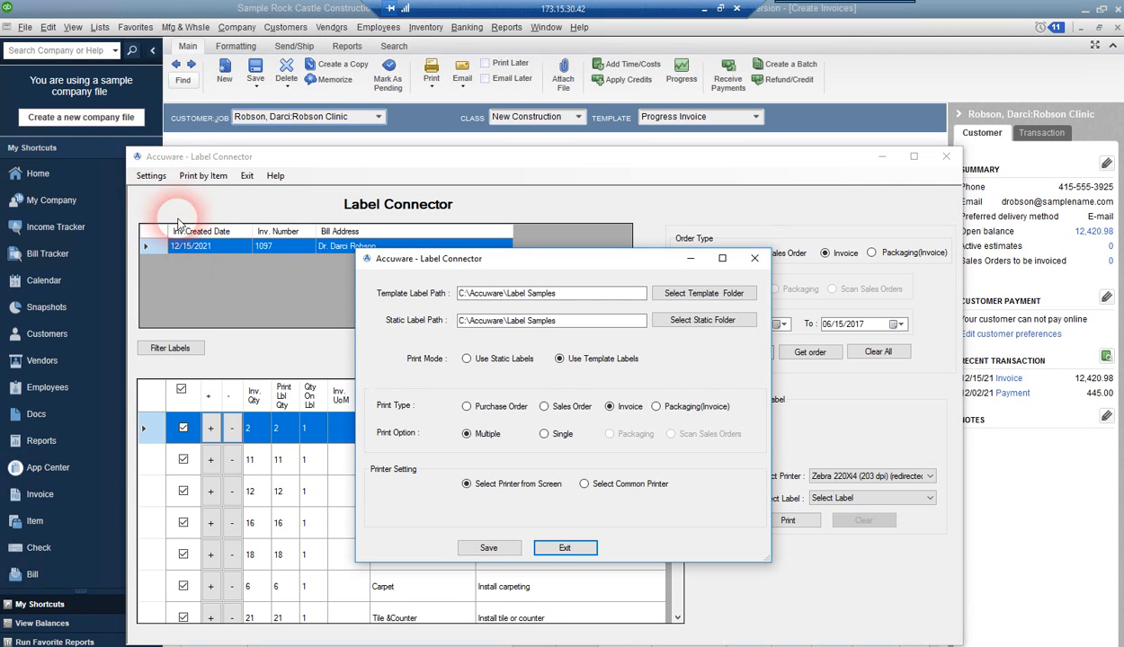
{"action": "left_click", "coordinate": [568, 295]}
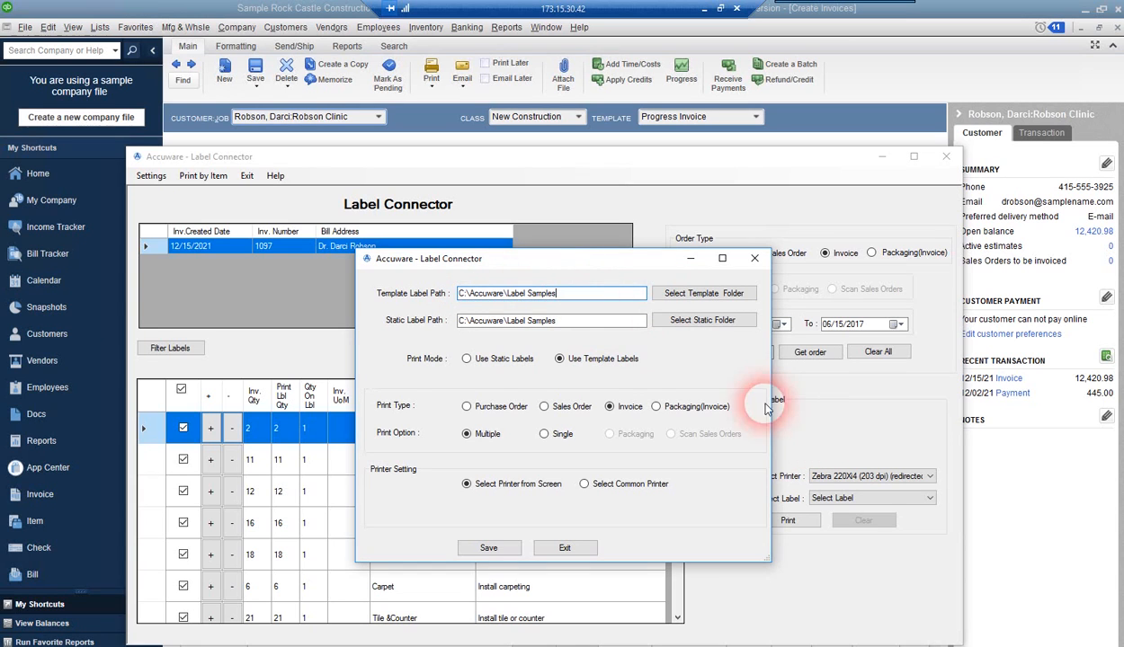
{"action": "left_click", "coordinate": [553, 547]}
{"action": "left_click", "coordinate": [836, 499]}
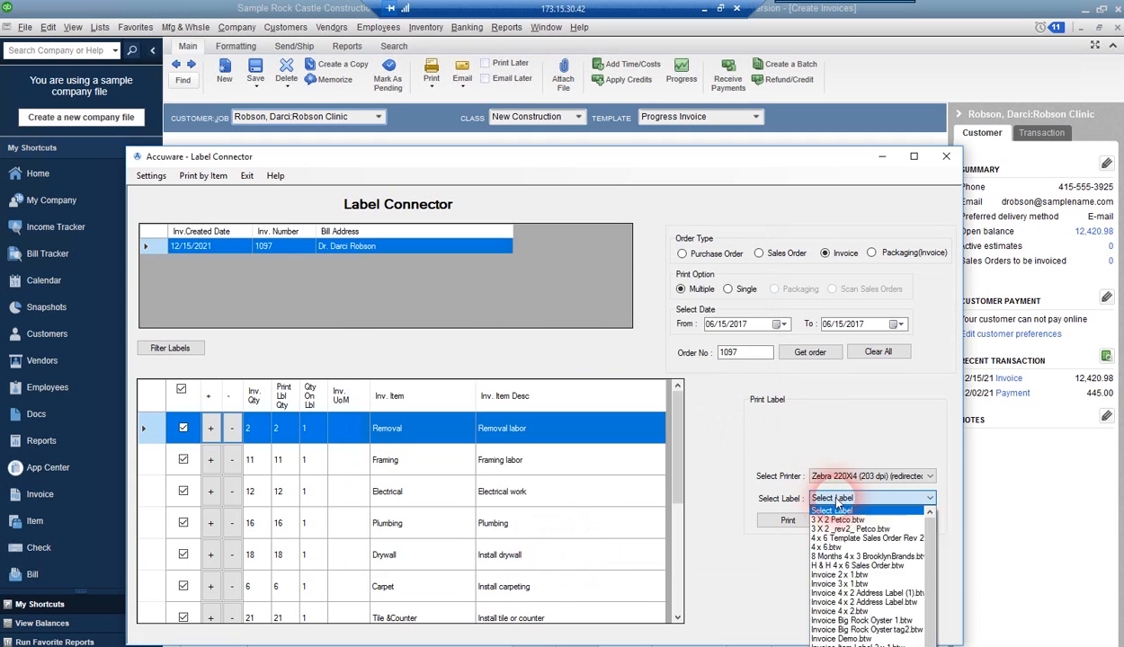
{"action": "left_click", "coordinate": [777, 576]}
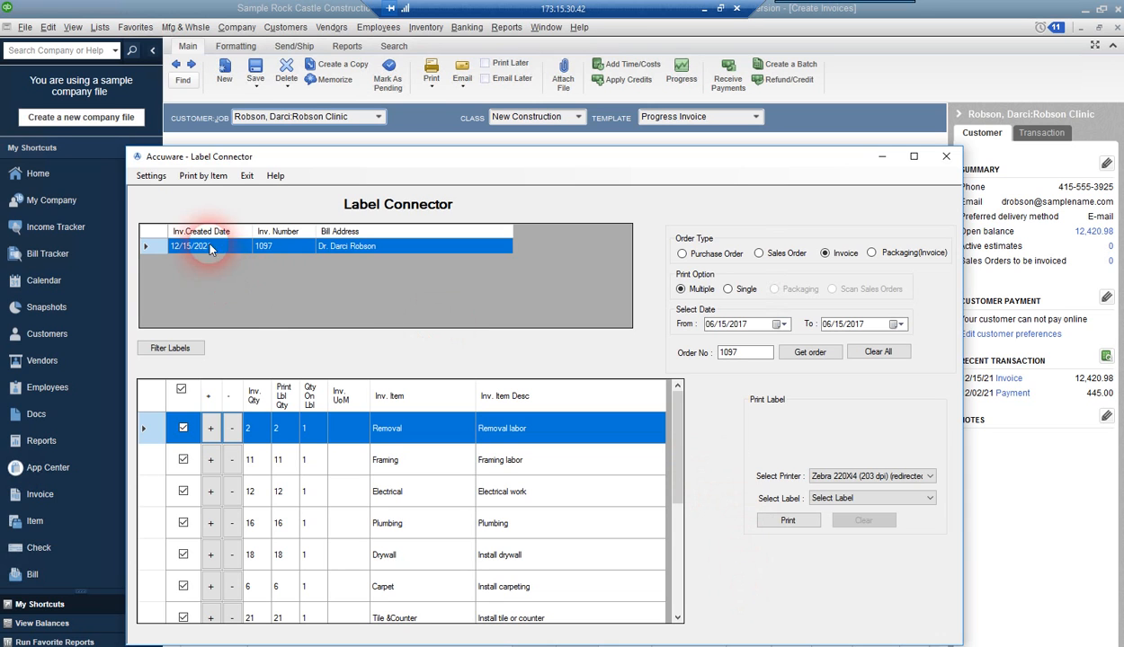
Review the template and static label folder paths in the general settings again and recheck the label choices.
{"action": "left_click", "coordinate": [151, 175]}
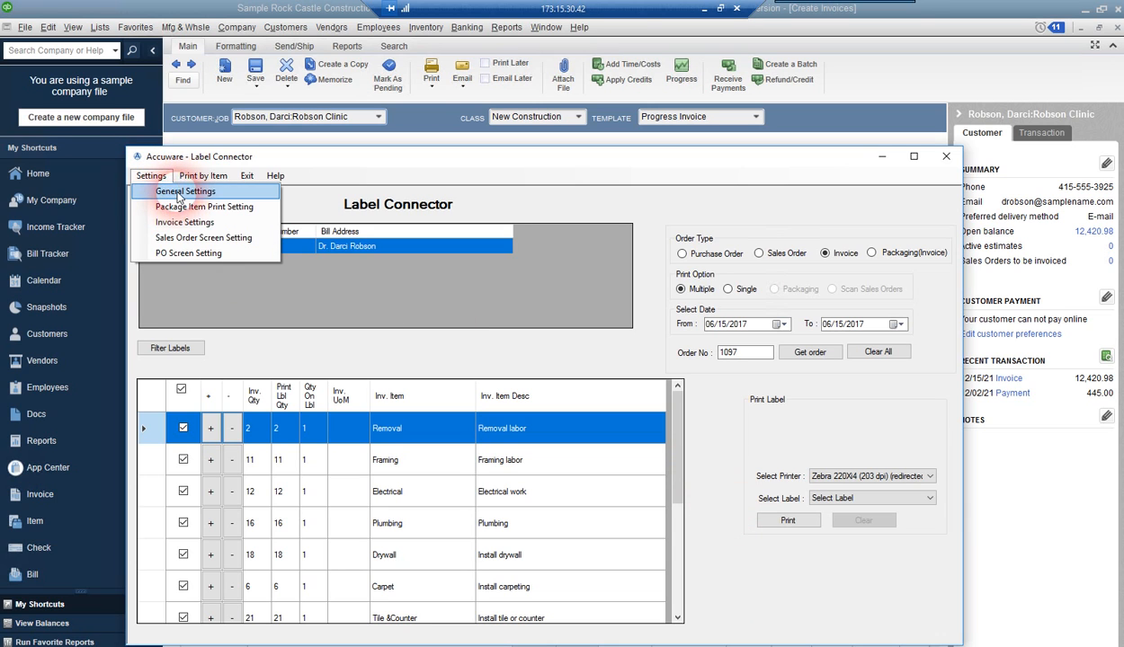
{"action": "left_click", "coordinate": [179, 192]}
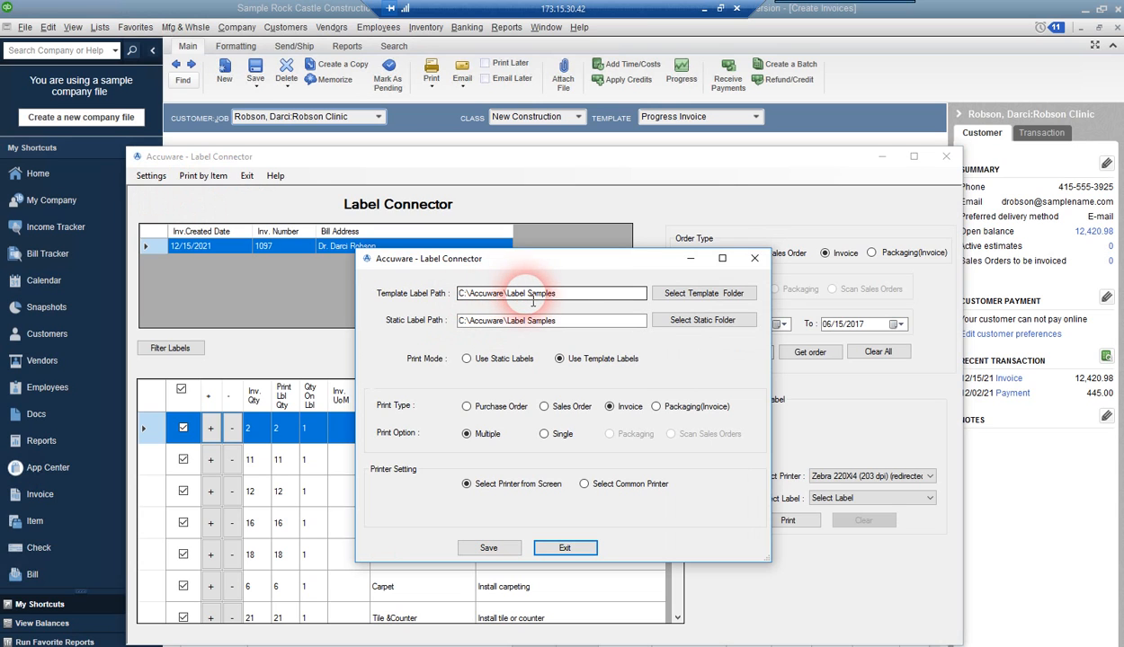
{"action": "left_click", "coordinate": [574, 294]}
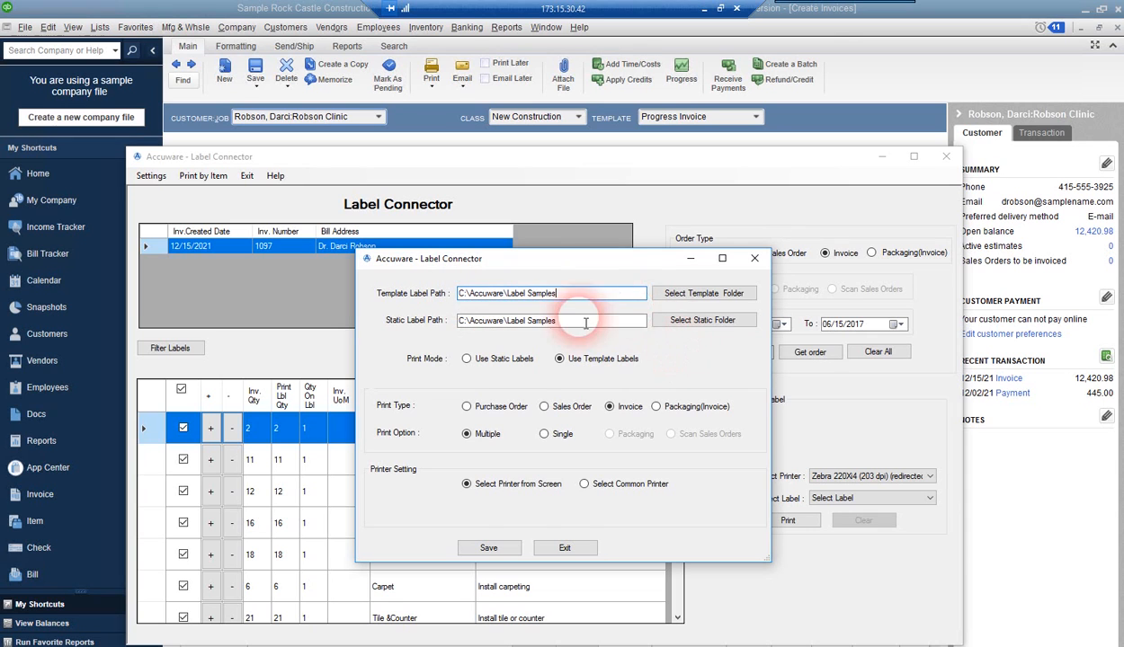
{"action": "left_click", "coordinate": [558, 547]}
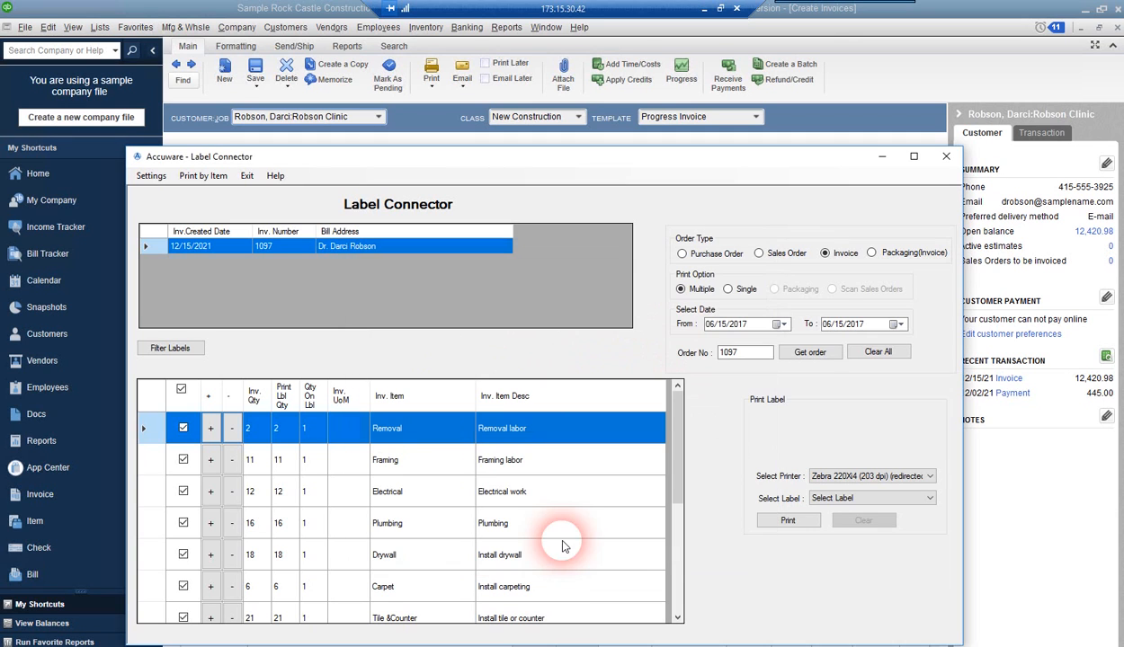
{"action": "left_click", "coordinate": [879, 505]}
{"action": "left_click", "coordinate": [771, 575]}
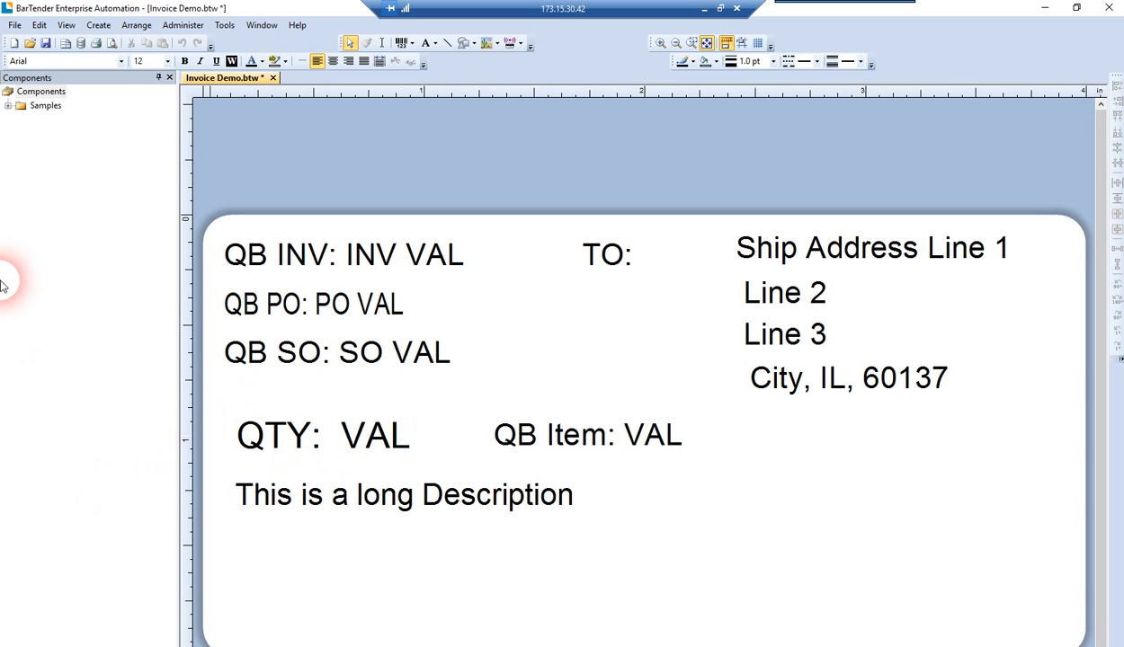
In BarTender, examine the Label Samples folder and its location under Accuware on the C: drive, without opening a document.
{"action": "left_click", "coordinate": [30, 43]}
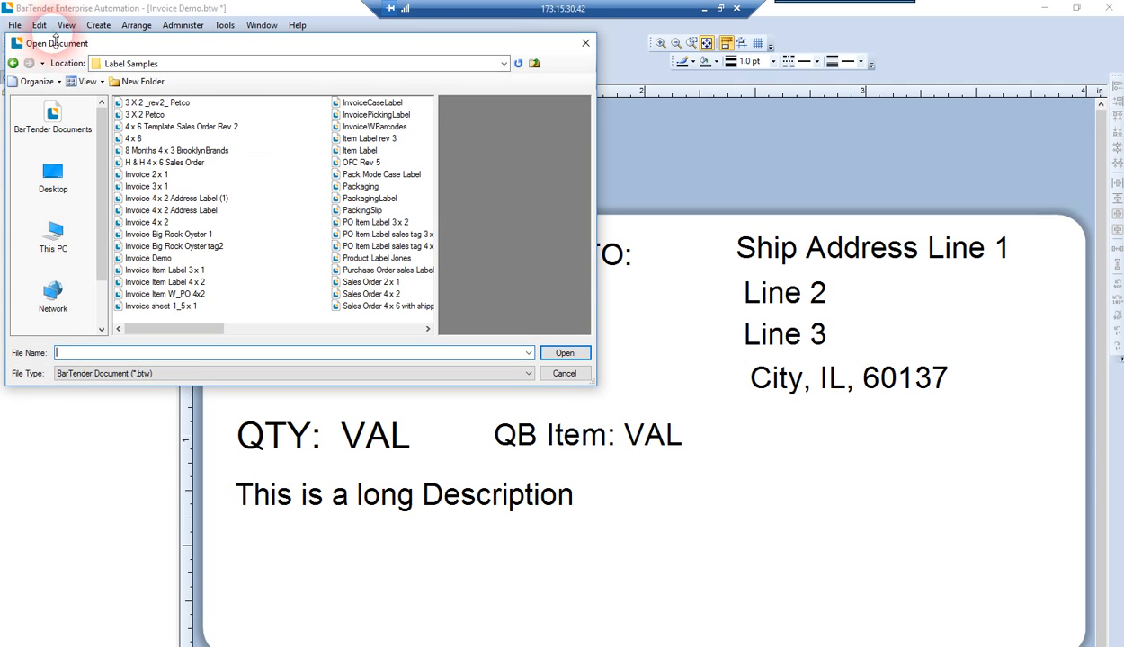
{"action": "left_click", "coordinate": [504, 64]}
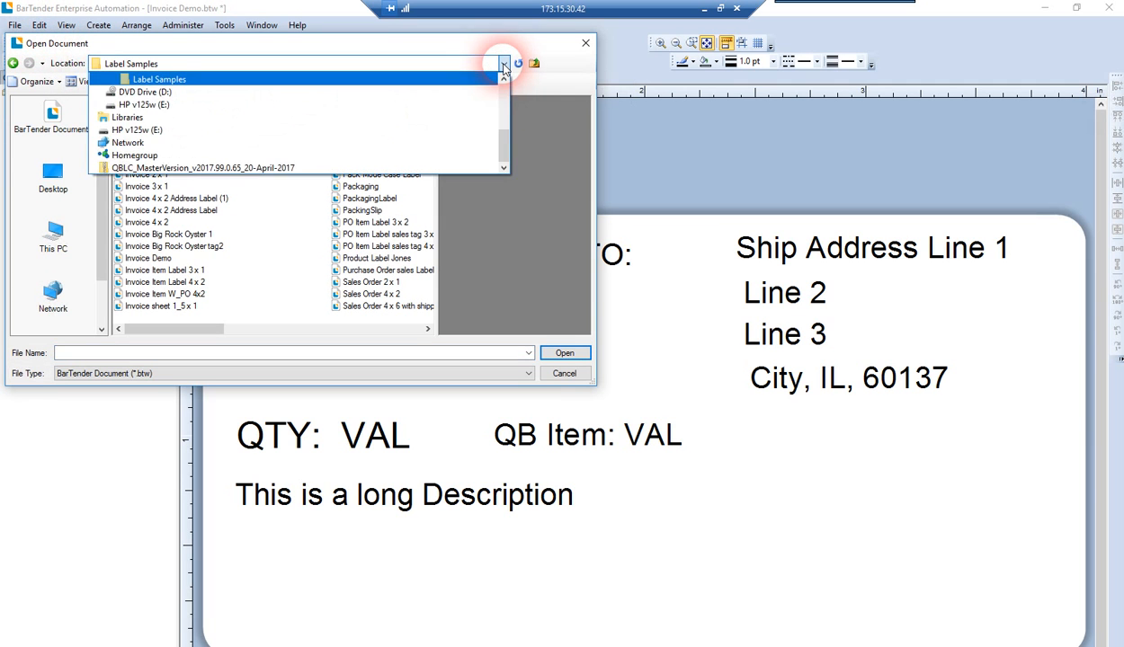
{"action": "left_click", "coordinate": [508, 136]}
{"action": "left_click_drag", "start_coordinate": [504, 155], "coordinate": [503, 146]}
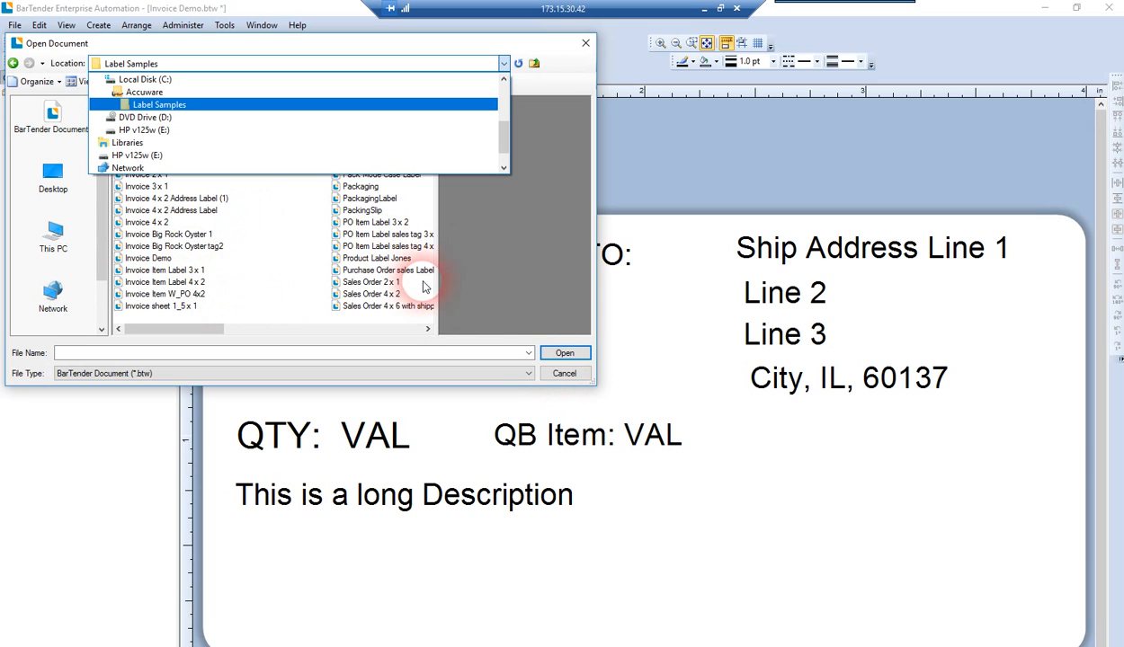
{"action": "left_click", "coordinate": [562, 376]}
{"action": "left_click", "coordinate": [561, 376]}
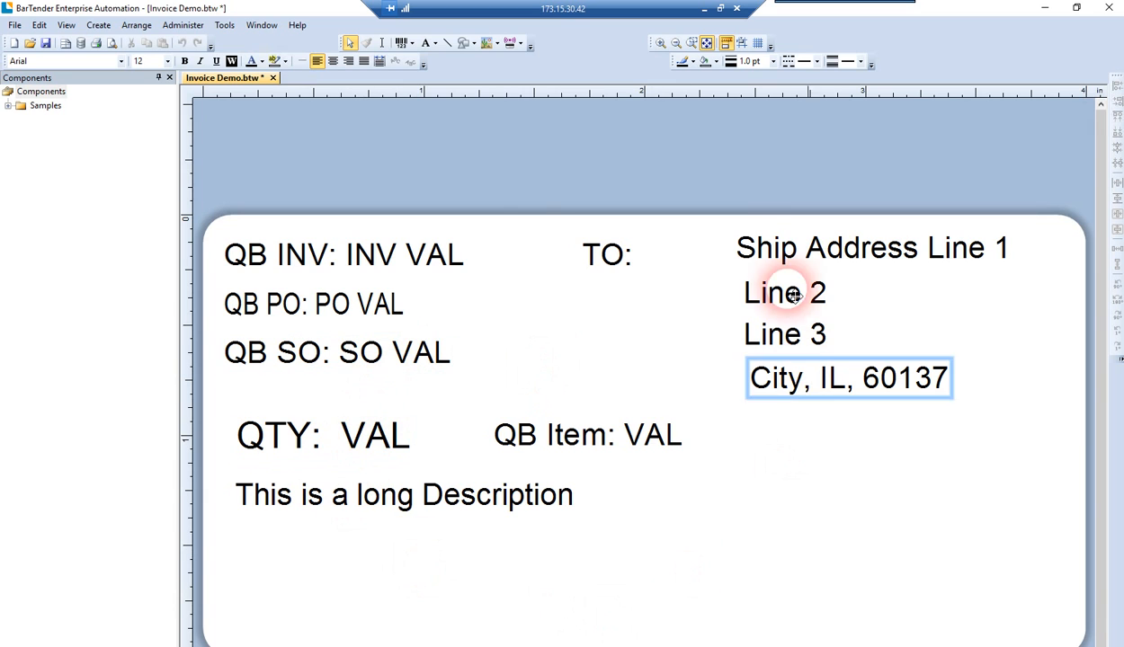
Inspect the long description text's data source name and its renaming options, leaving them as they are.
{"action": "left_click", "coordinate": [404, 284]}
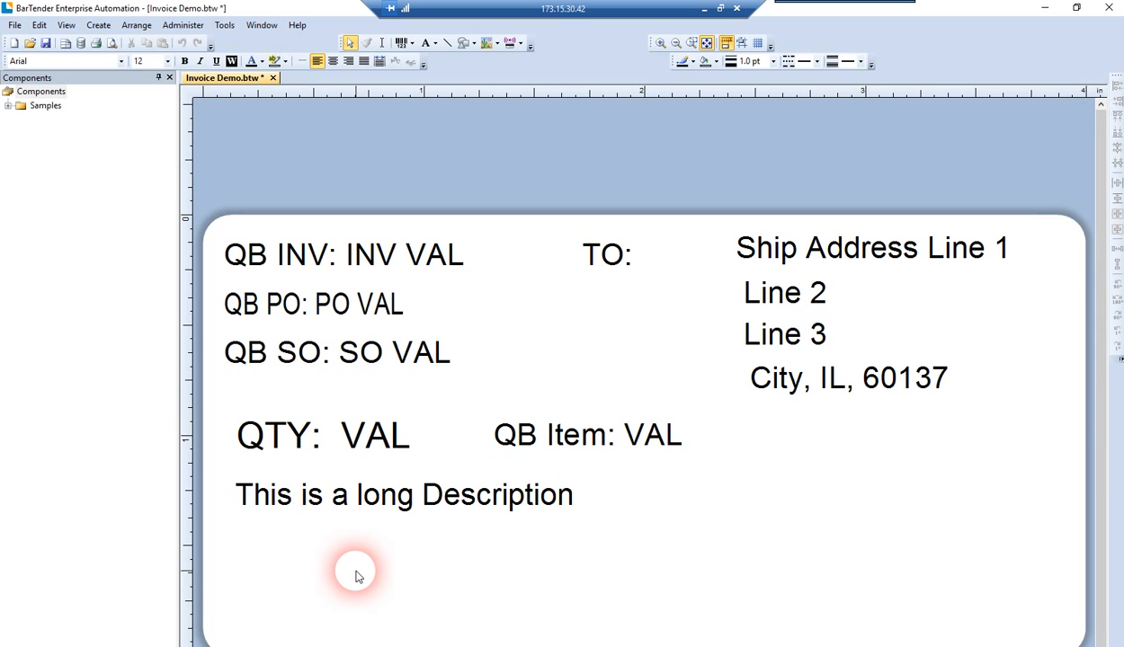
{"action": "double_click", "coordinate": [456, 523]}
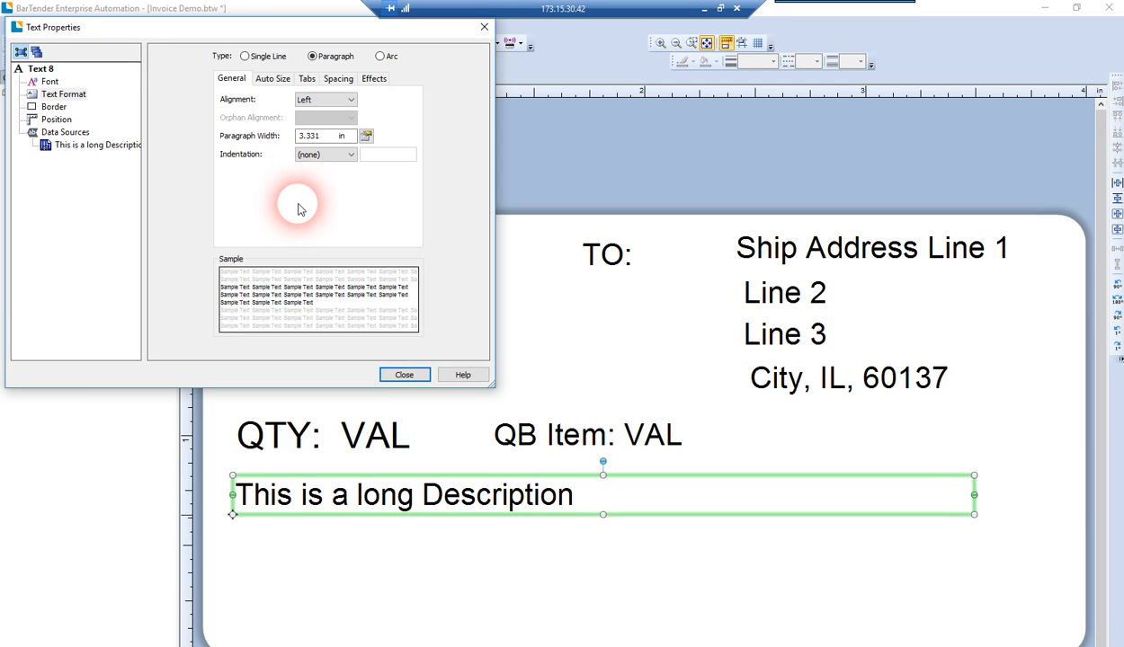
{"action": "left_click", "coordinate": [77, 149]}
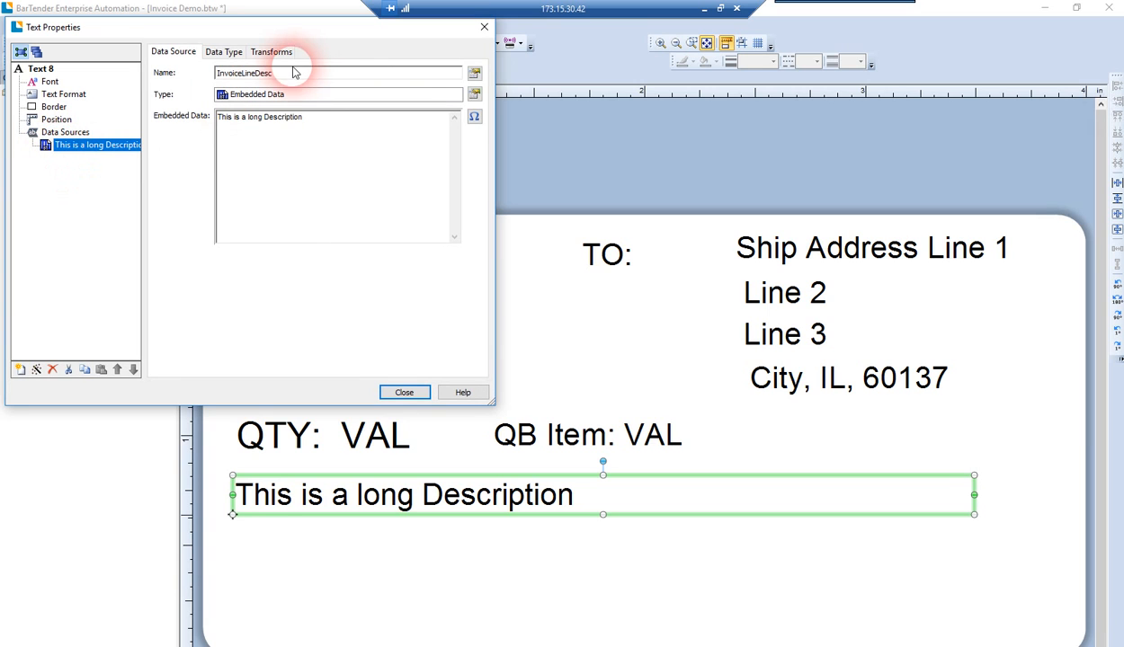
{"action": "left_click", "coordinate": [474, 74]}
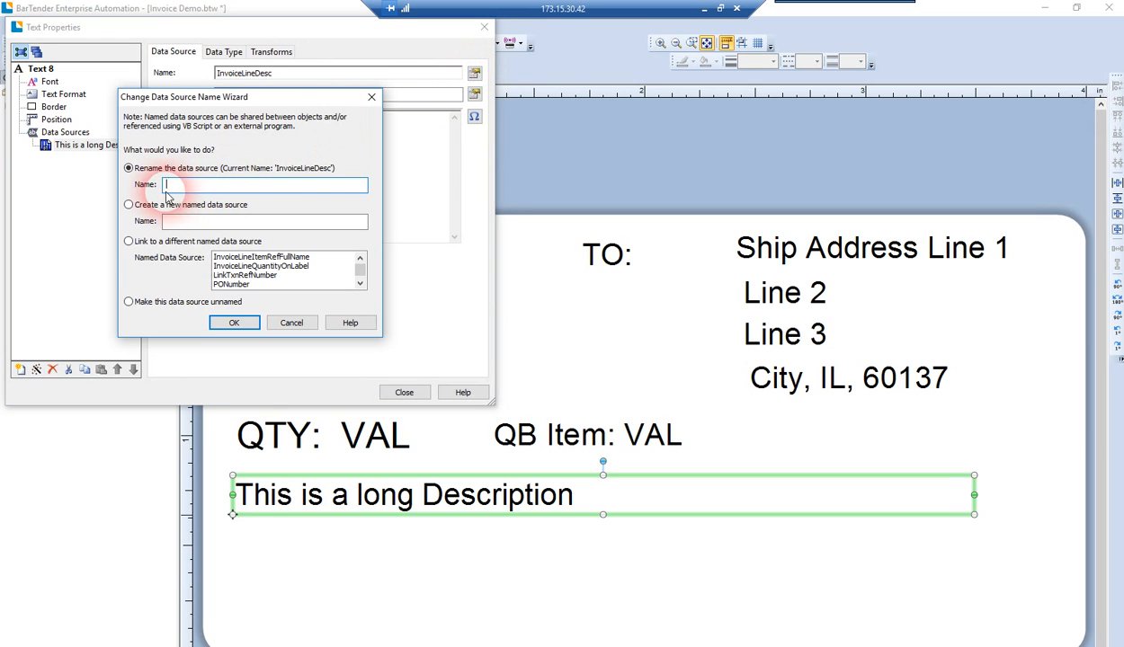
{"action": "left_click", "coordinate": [285, 324]}
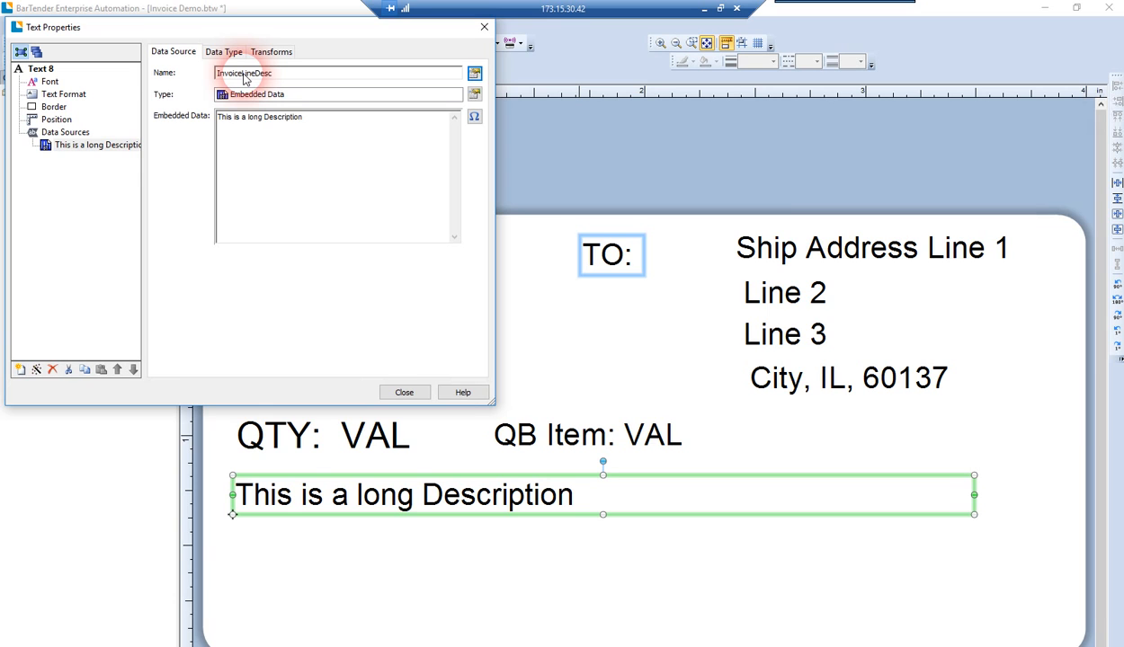
{"action": "left_click", "coordinate": [404, 392]}
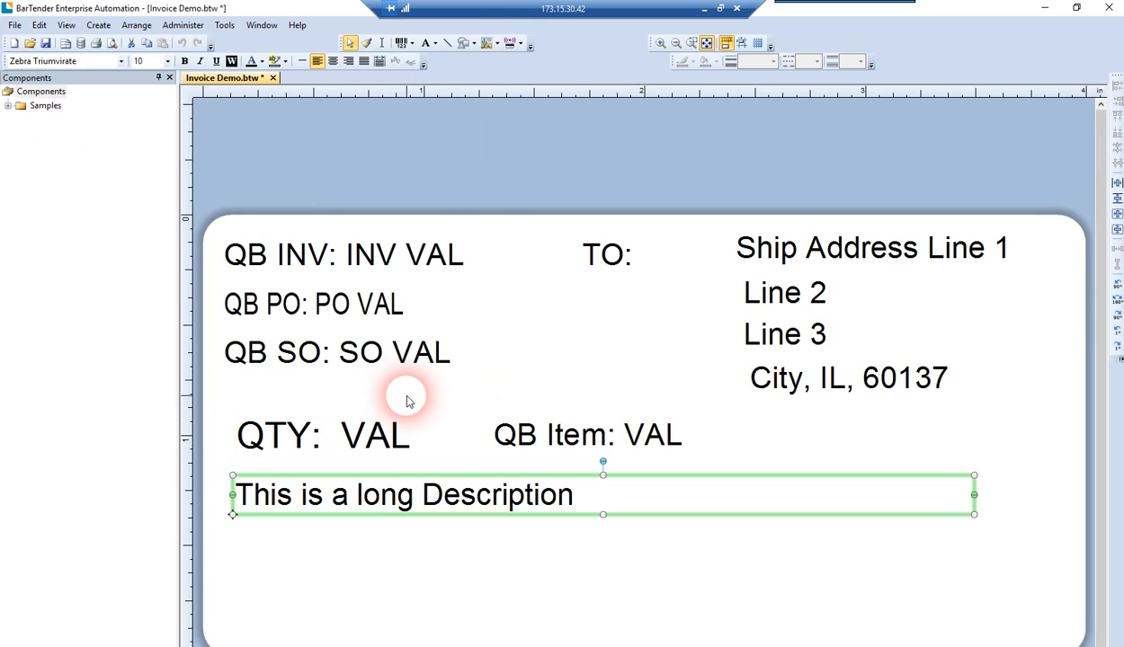
Display the data source names on the Invoice Demo label template and select the long description text.
{"action": "left_click", "coordinate": [67, 25]}
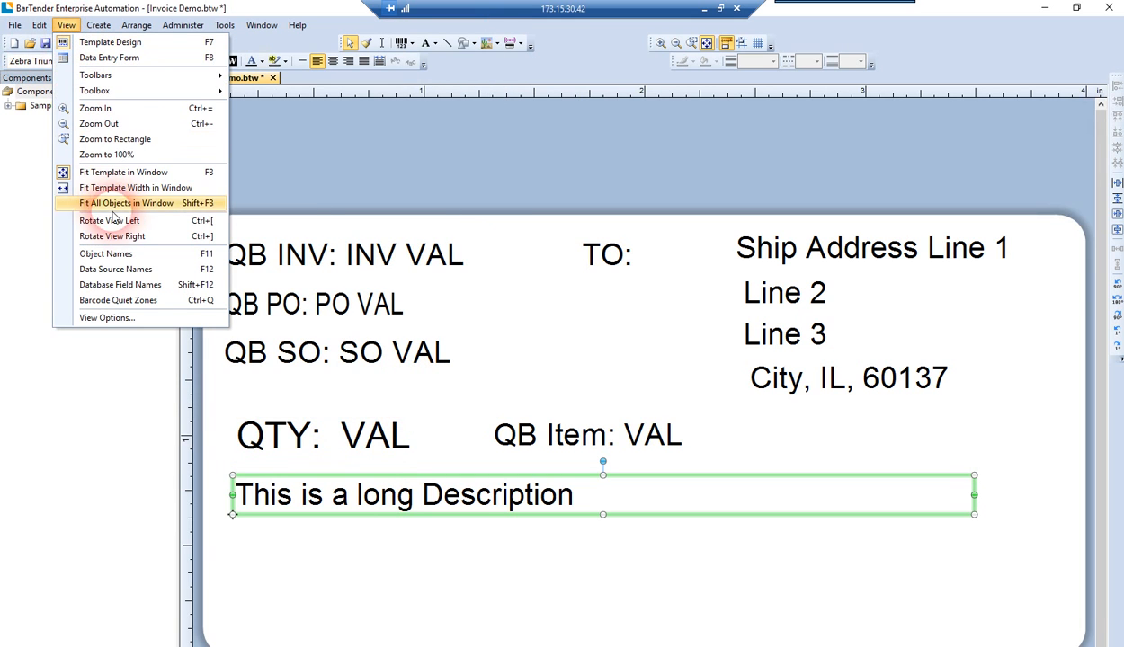
{"action": "left_click", "coordinate": [115, 270]}
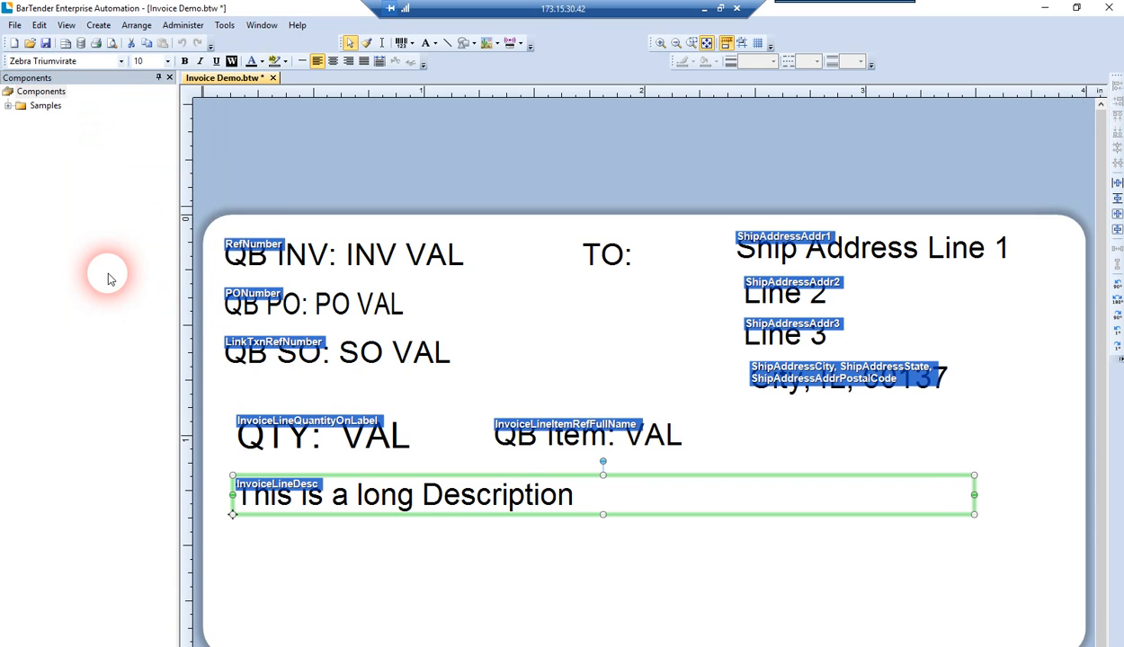
{"action": "left_click", "coordinate": [398, 608]}
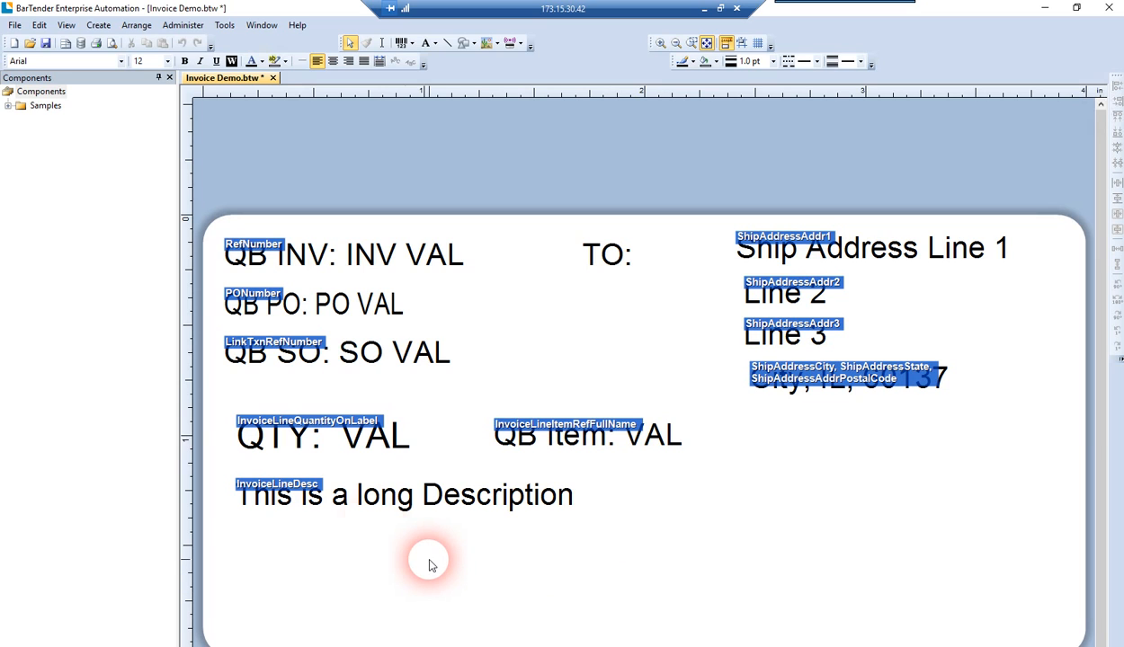
{"action": "left_click", "coordinate": [388, 486]}
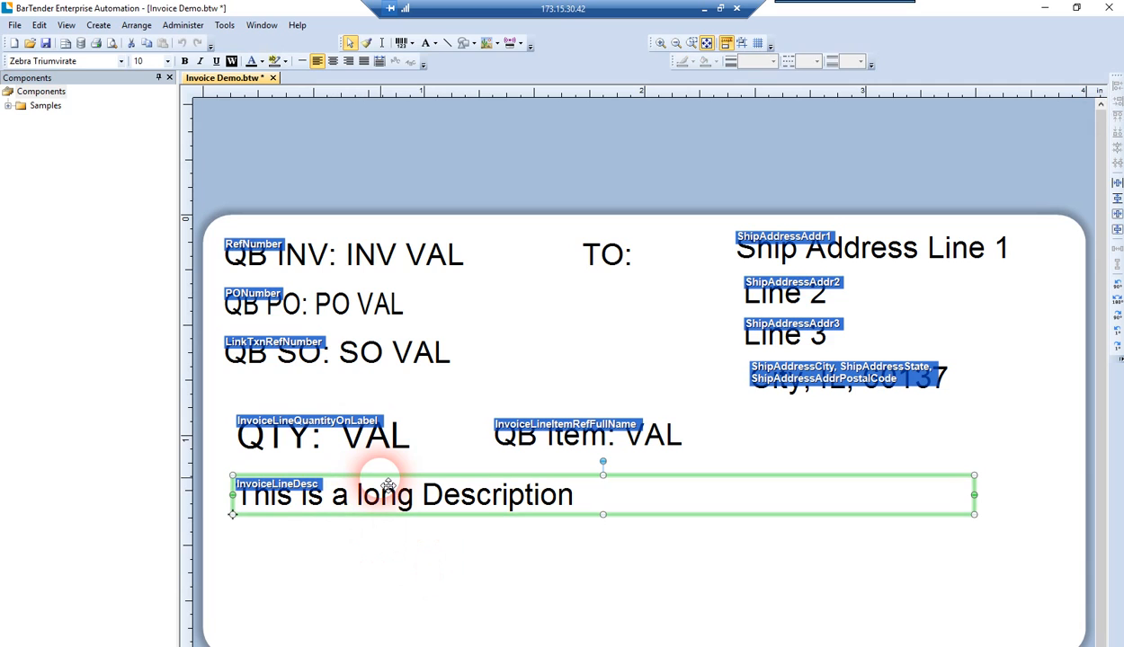